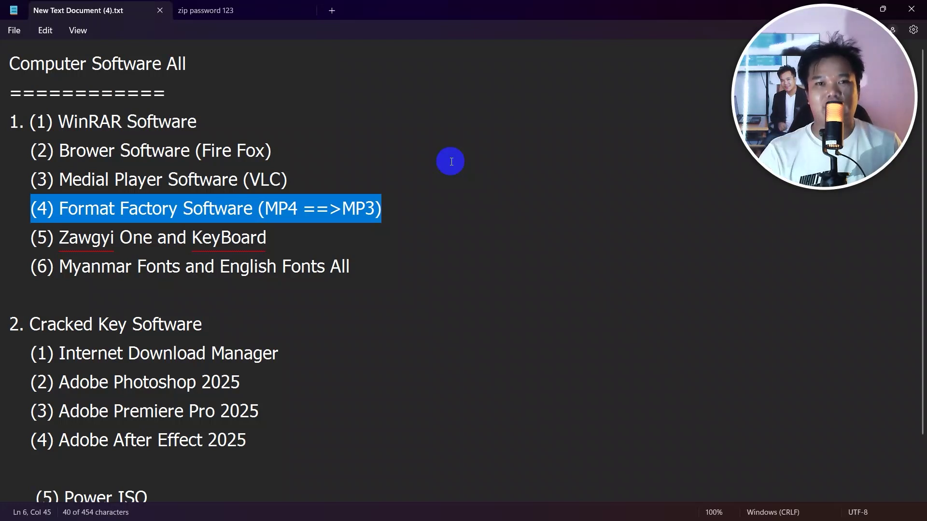
Switch to the Edge browser, close the Format Factory image result and load the Google home page in a new tab.
{"action": "mouse_move", "coordinate": [525, 509]}
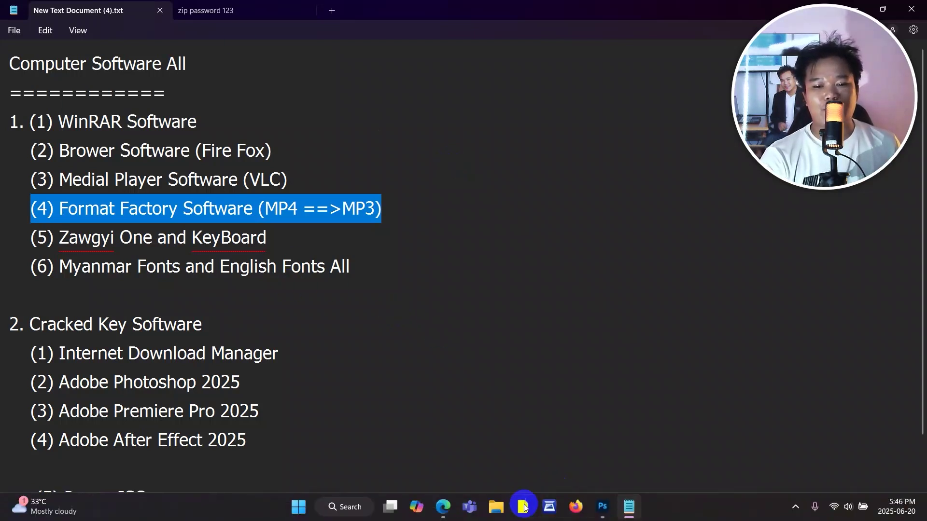
{"action": "left_click", "coordinate": [443, 508]}
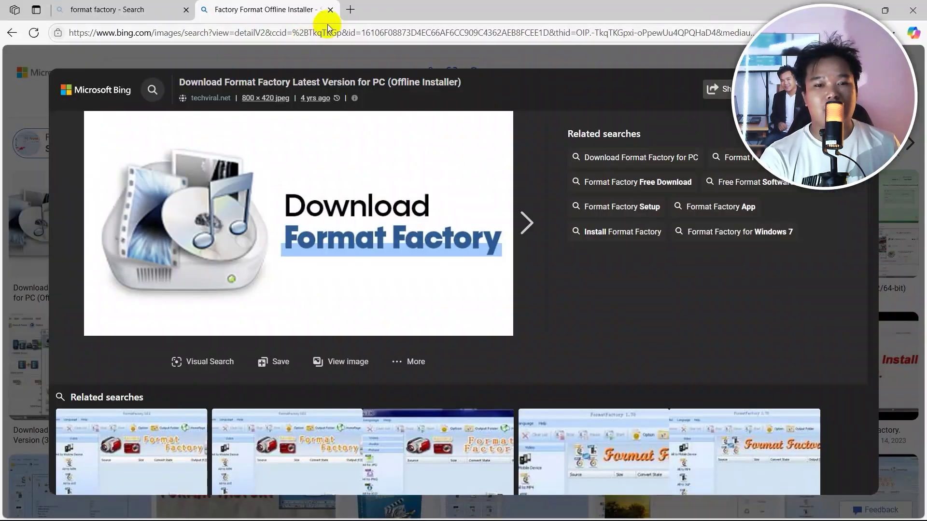
{"action": "left_click", "coordinate": [330, 10]}
{"action": "left_click", "coordinate": [207, 10]}
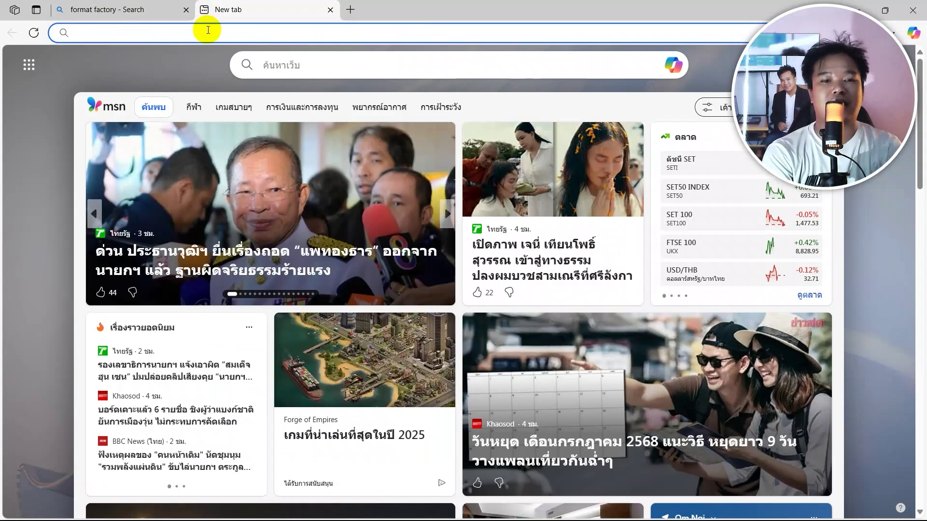
{"action": "type", "text": "goglec"}
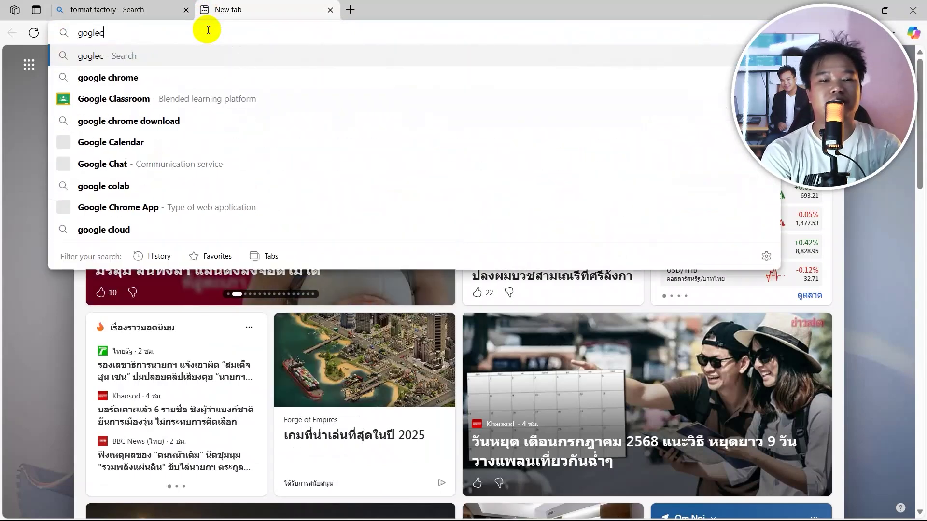
{"action": "key", "text": "BackSpace"}
{"action": "type", "text": ".cok"}
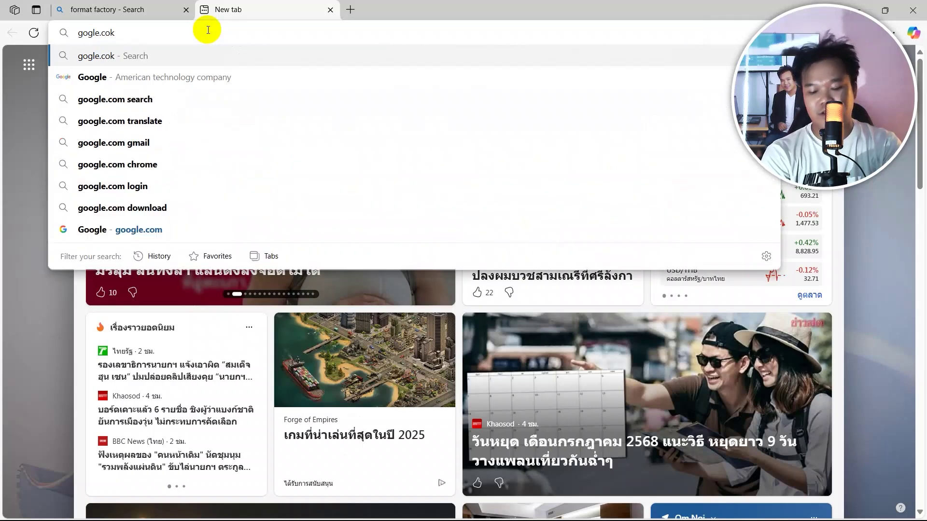
{"action": "key", "text": "BackSpace"}
{"action": "type", "text": "m"}
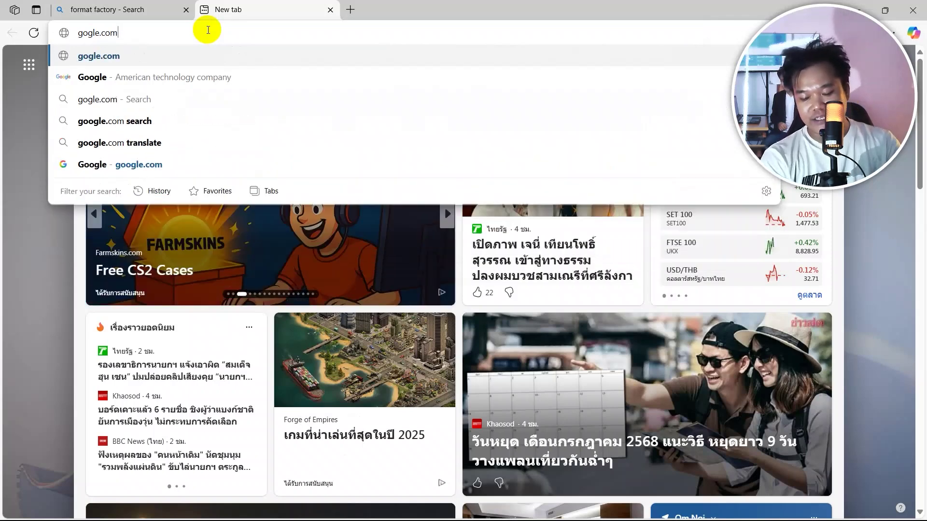
{"action": "key", "text": "Return"}
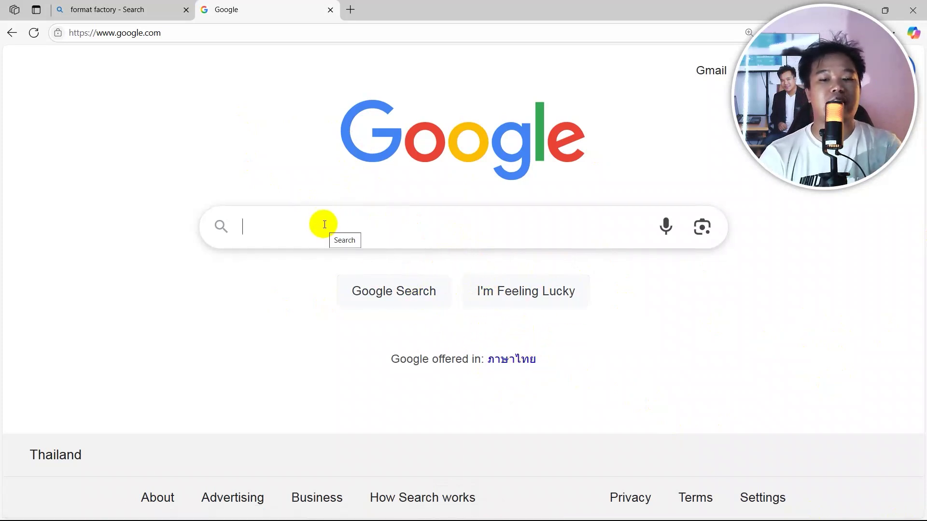
Search Google for "format factory" and open the Freetime software result at pcfreetime.com.
{"action": "type", "text": "for"}
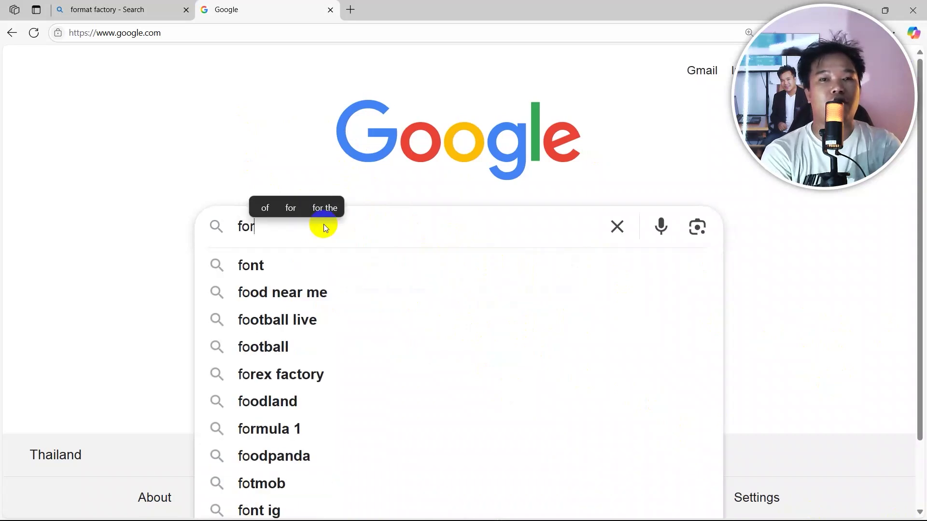
{"action": "type", "text": "mat fa"}
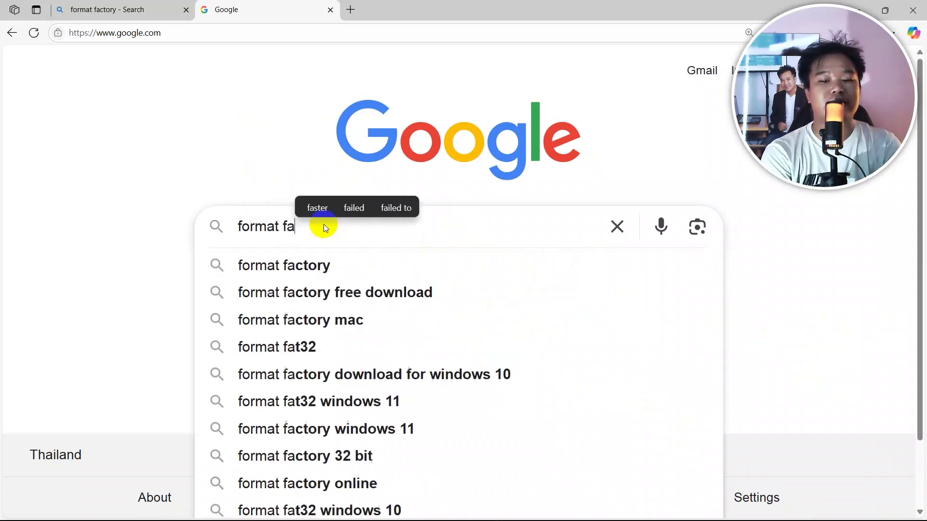
{"action": "type", "text": "ctory"}
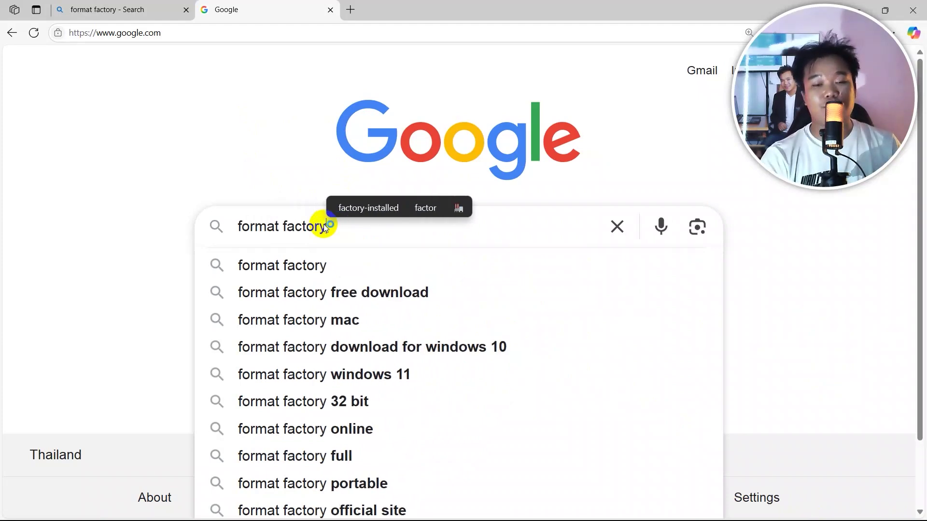
{"action": "key", "text": "Return"}
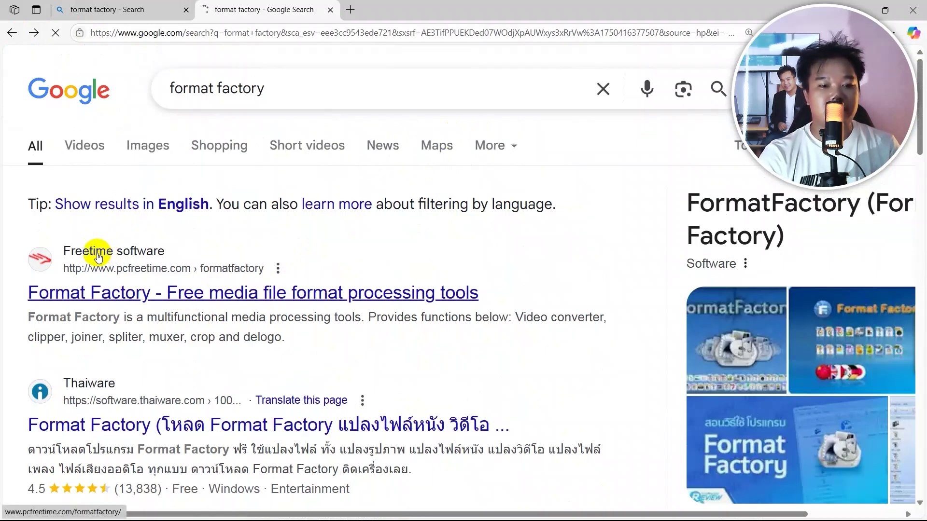
{"action": "left_click", "coordinate": [97, 255]}
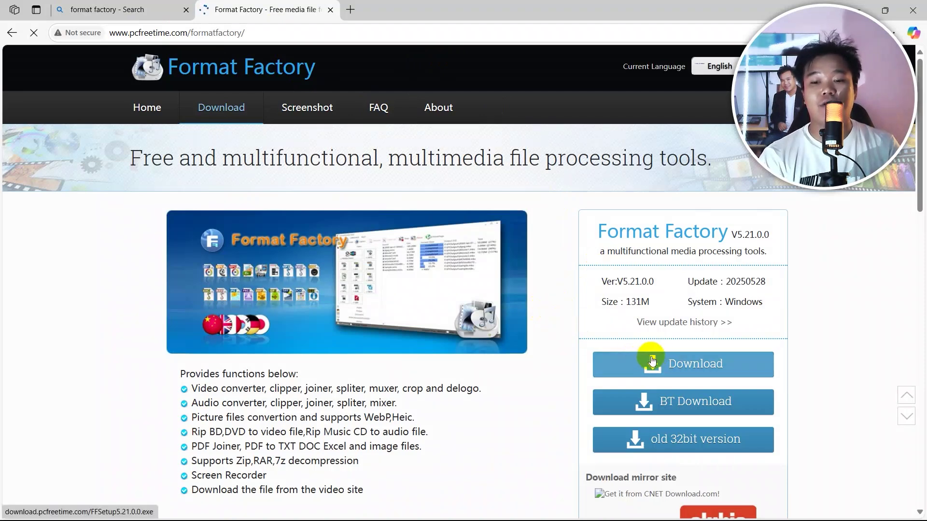
Start downloading FFSetup5.21.0.0.exe from the Format Factory site, dismissing the duplicate download request.
{"action": "left_click", "coordinate": [651, 362]}
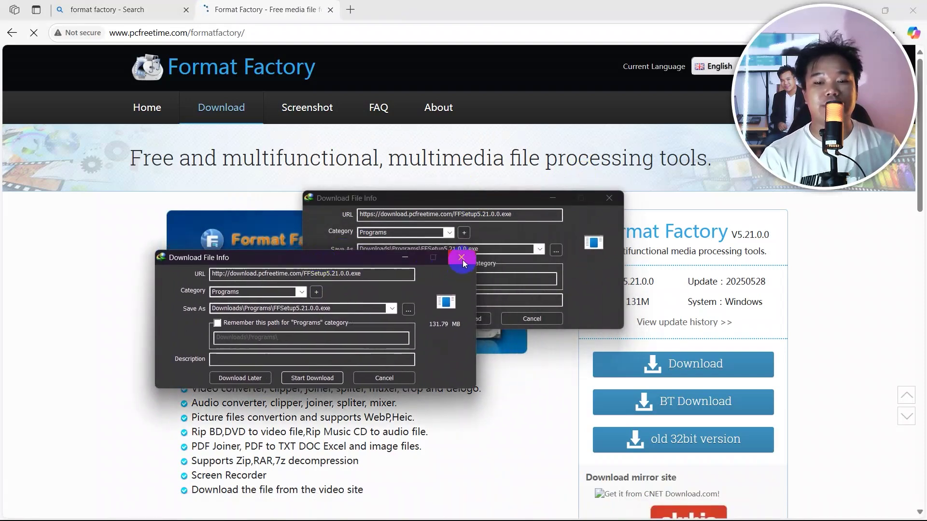
{"action": "left_click", "coordinate": [609, 198]}
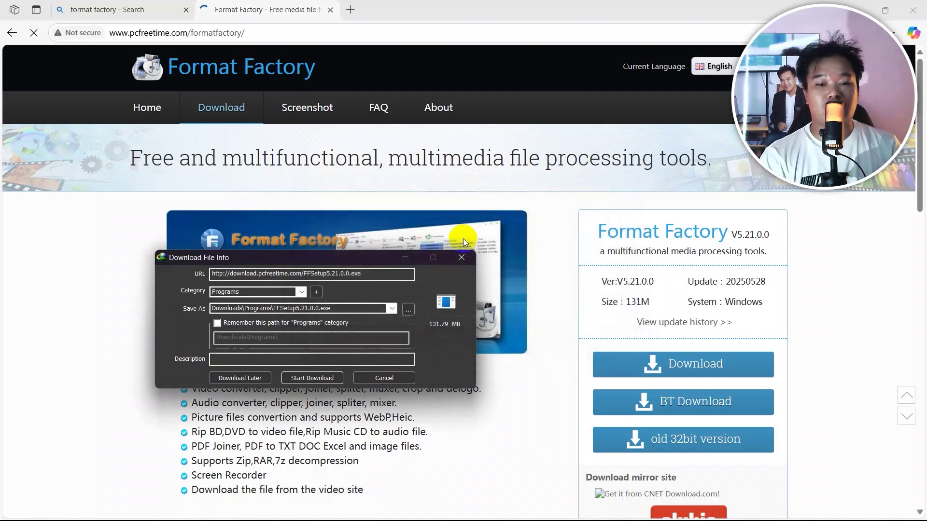
{"action": "left_click_drag", "start_coordinate": [359, 267], "coordinate": [442, 184]}
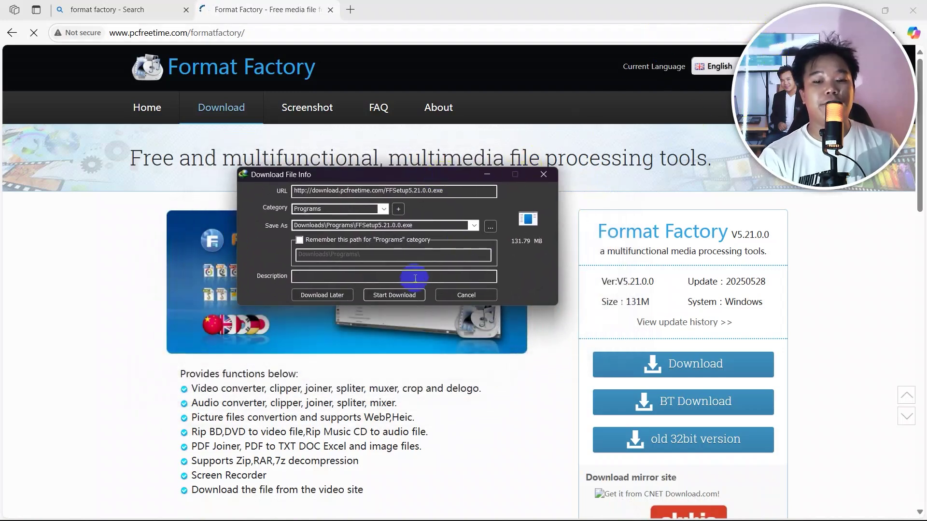
{"action": "left_click", "coordinate": [393, 295]}
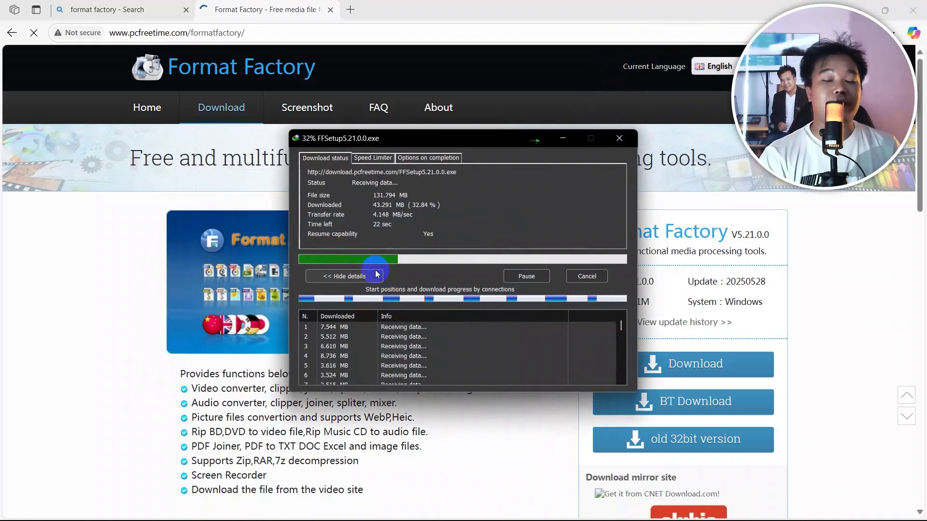
Close the browser window and the text document window to clear the desktop.
{"action": "double_click", "coordinate": [647, 6]}
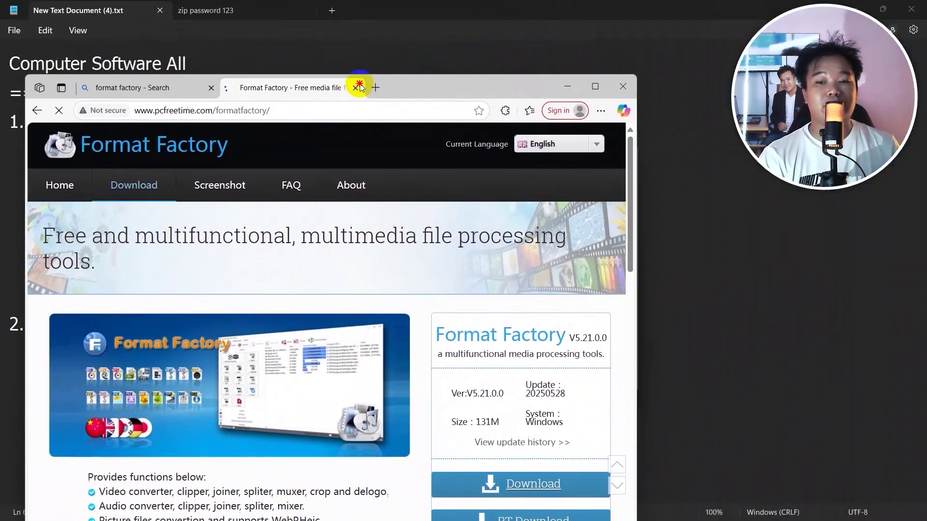
{"action": "left_click", "coordinate": [614, 97]}
{"action": "left_click_drag", "start_coordinate": [714, 18], "coordinate": [457, 69]}
{"action": "left_click", "coordinate": [601, 56]}
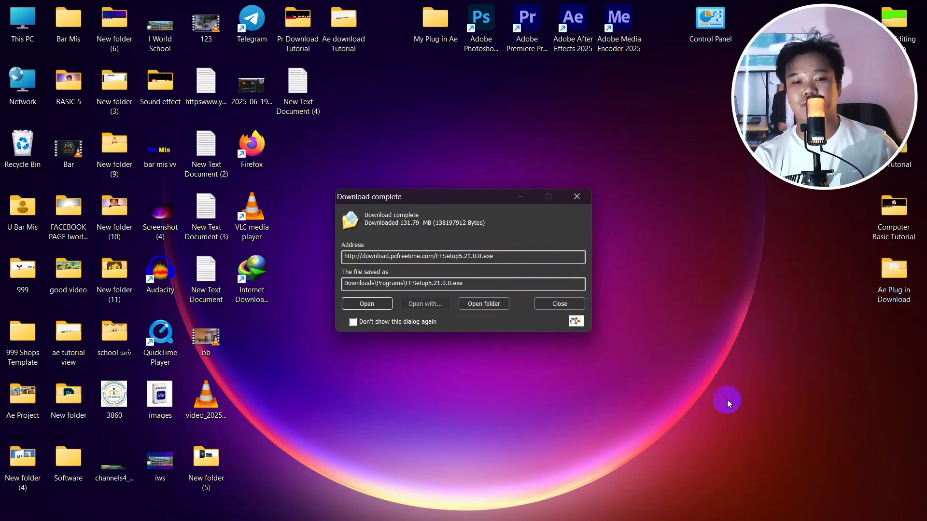
Dismiss the finished download notice and open the Programs folder inside Downloads.
{"action": "left_click", "coordinate": [577, 196]}
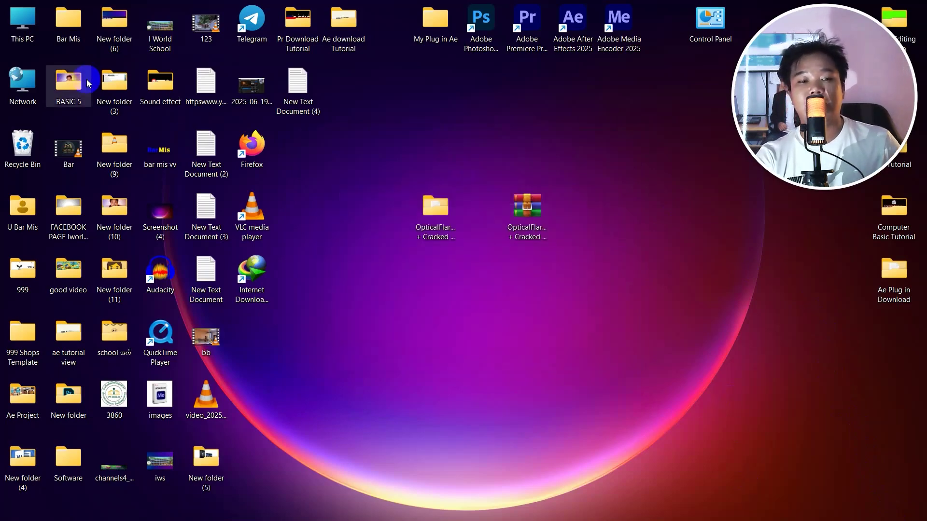
{"action": "double_click", "coordinate": [32, 33]}
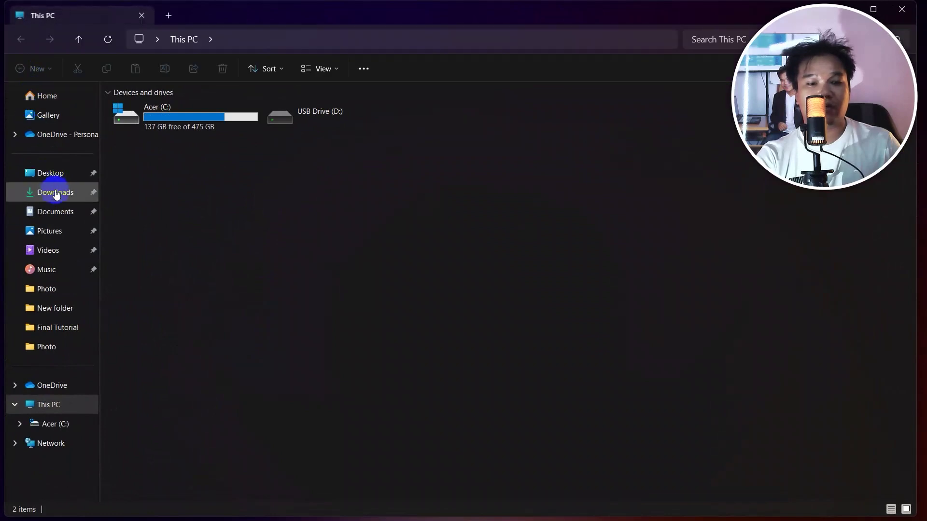
{"action": "left_click", "coordinate": [56, 193]}
{"action": "left_click", "coordinate": [130, 158]}
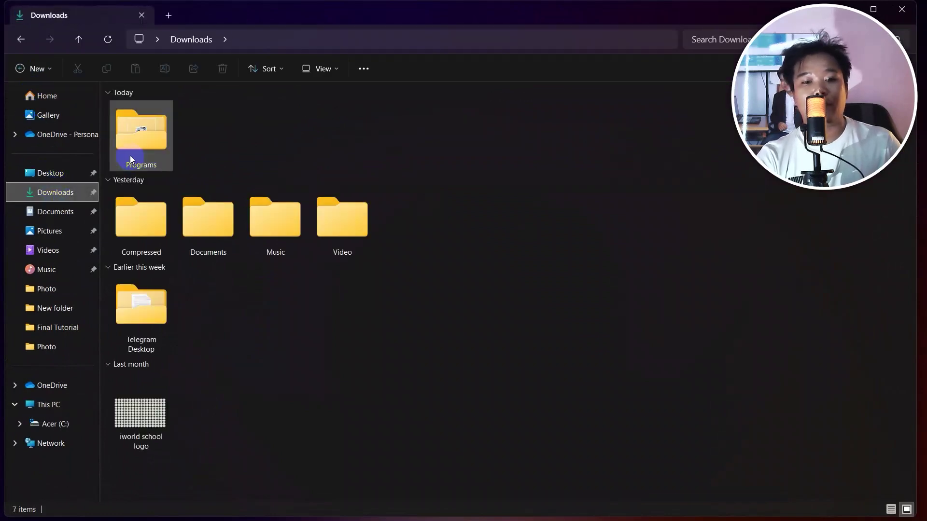
{"action": "double_click", "coordinate": [120, 153]}
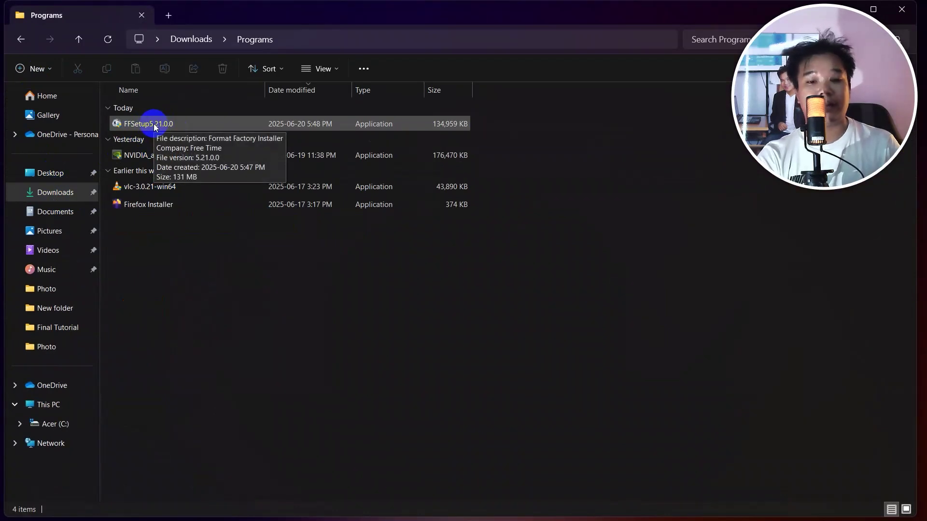
Run the FFSetup5.21.0.0 installer and accept its license terms.
{"action": "double_click", "coordinate": [154, 126]}
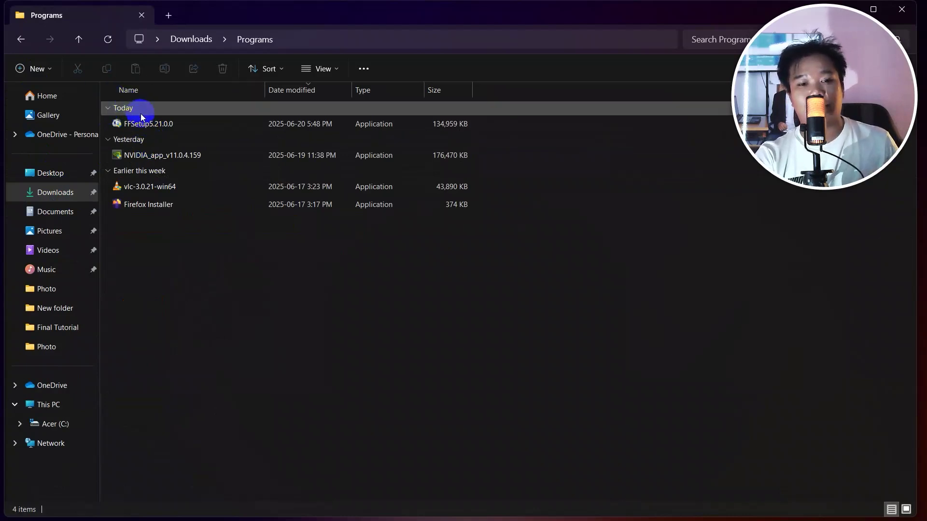
{"action": "left_click", "coordinate": [140, 124]}
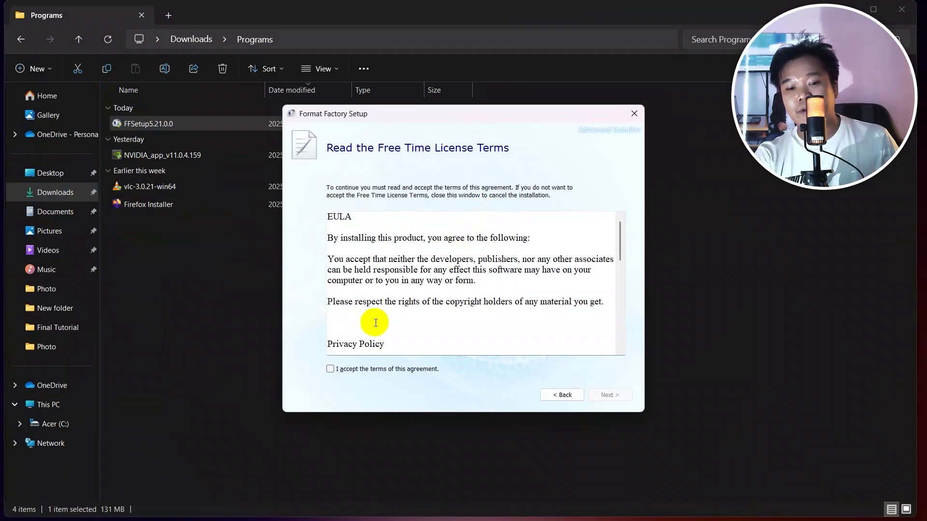
{"action": "left_click", "coordinate": [331, 369]}
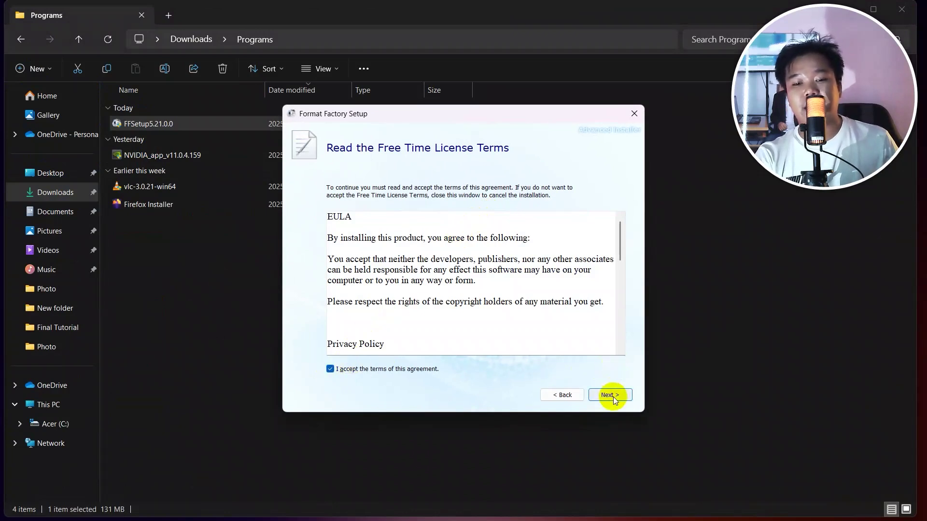
{"action": "left_click", "coordinate": [611, 396]}
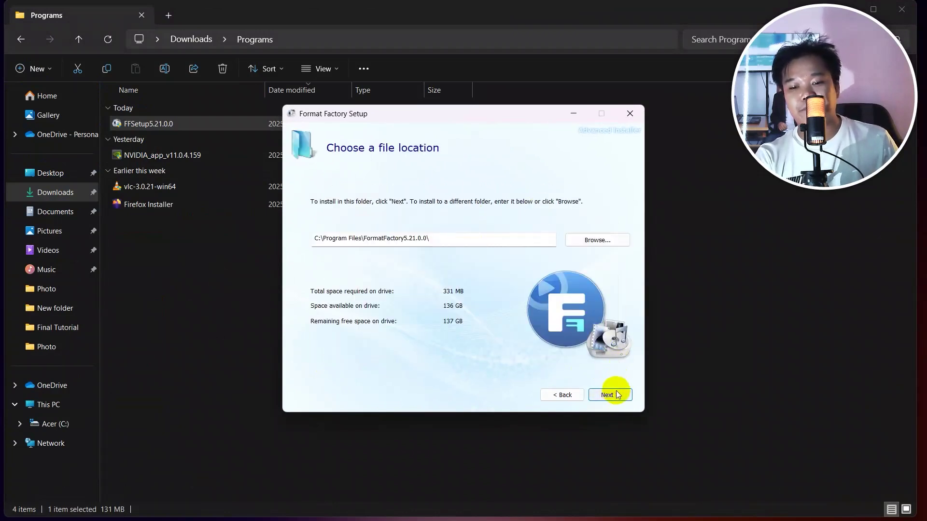
Install Format Factory in the default C:\Program Files\FormatFactory5.21.0.0\ folder and accept the Bright Data web indexing service.
{"action": "left_click", "coordinate": [616, 395]}
{"action": "left_click", "coordinate": [611, 396]}
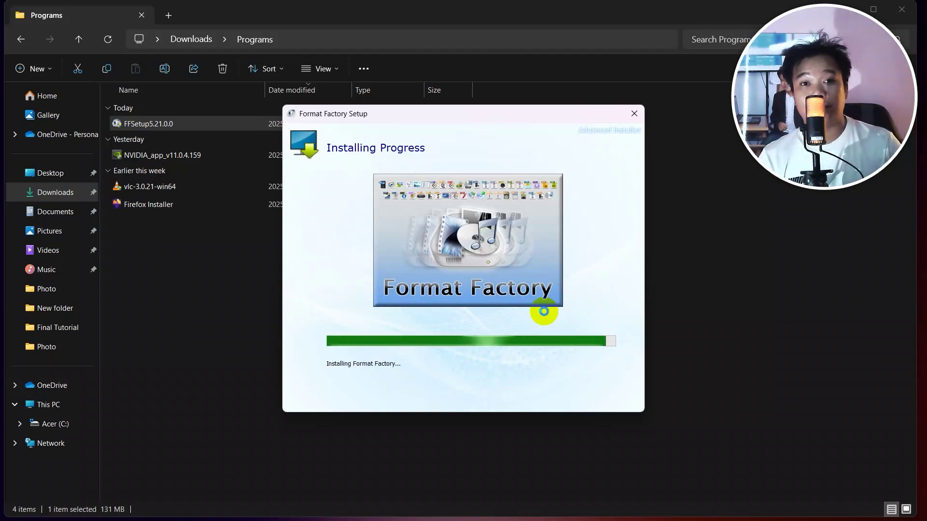
{"action": "left_click", "coordinate": [550, 342]}
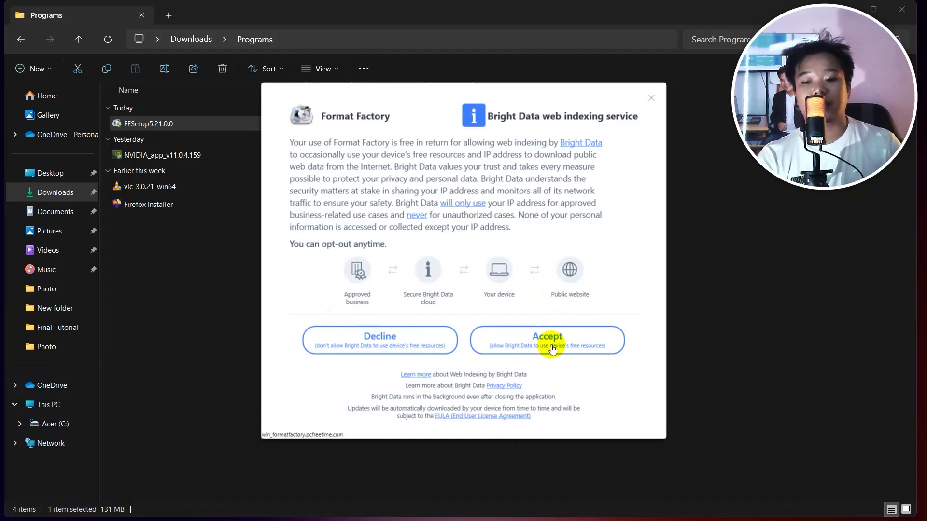
Close the Programs folder window and exit the finished Format Factory setup without running the program from it.
{"action": "left_click_drag", "start_coordinate": [612, 16], "coordinate": [281, 83]}
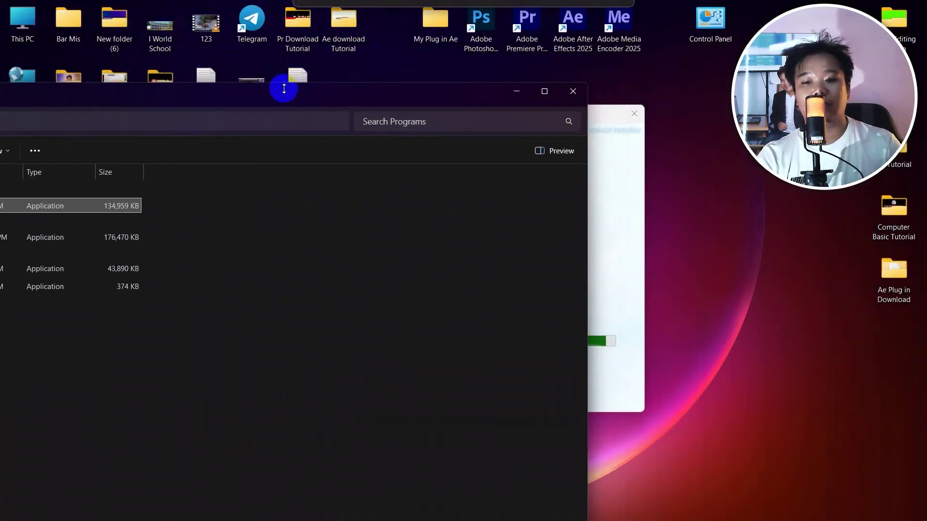
{"action": "left_click", "coordinate": [571, 91]}
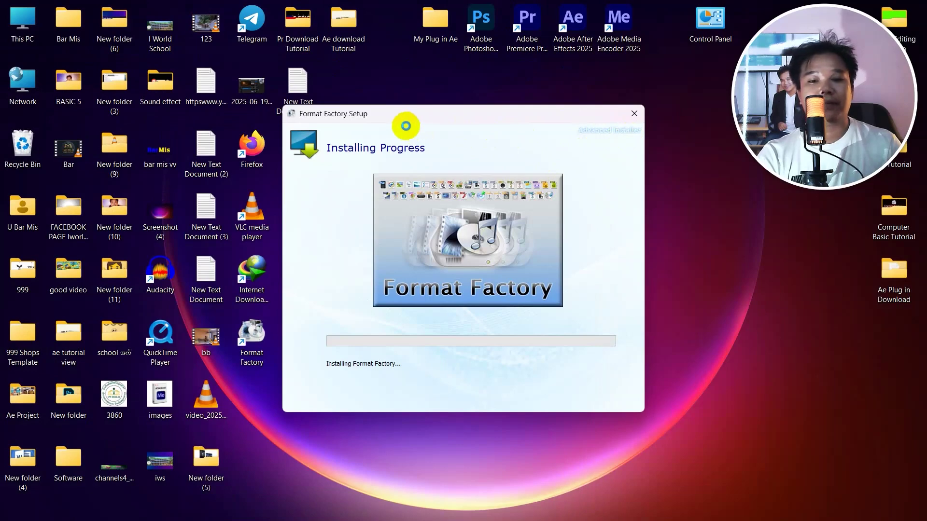
{"action": "left_click_drag", "start_coordinate": [387, 115], "coordinate": [445, 106]}
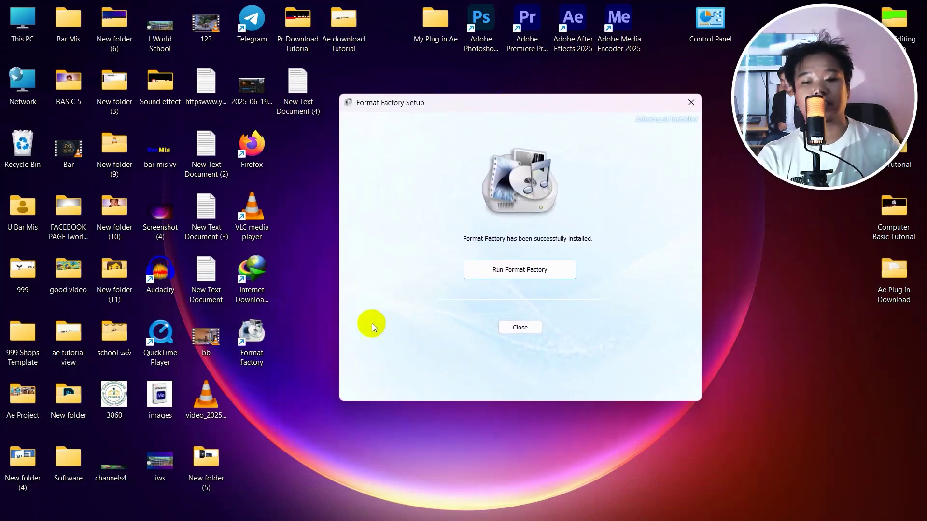
{"action": "left_click", "coordinate": [512, 330]}
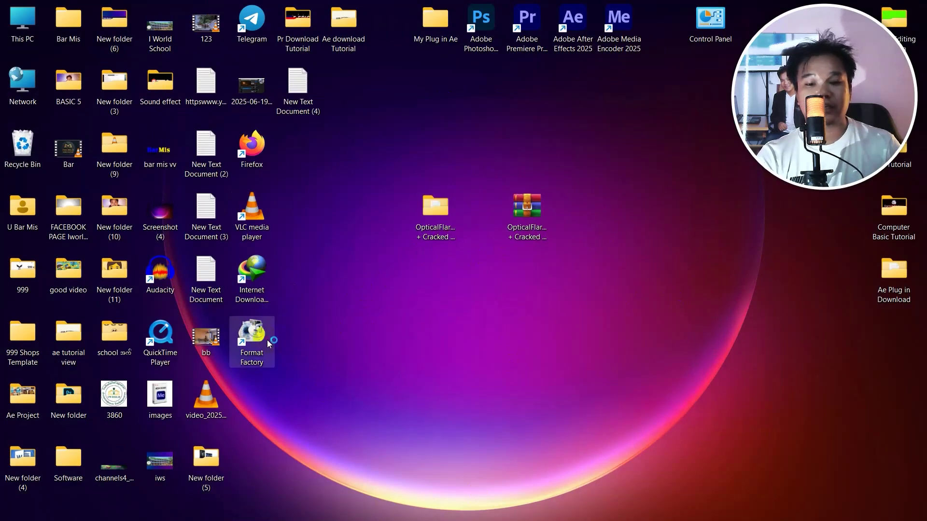
{"action": "left_click", "coordinate": [490, 360]}
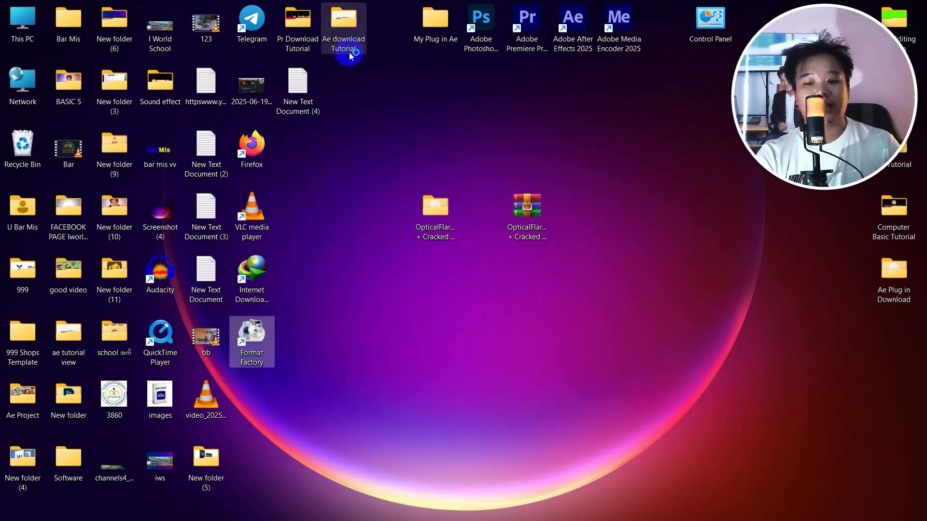